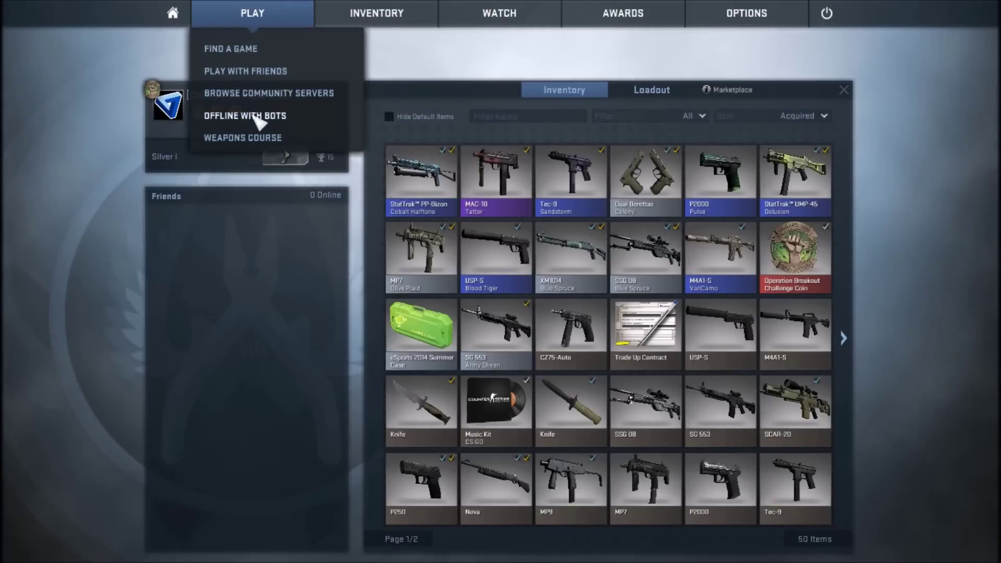
# Start an offline Casual match on Dust II with Easy Bots and join the Counter-Terrorists.
pyautogui.click(257, 116)
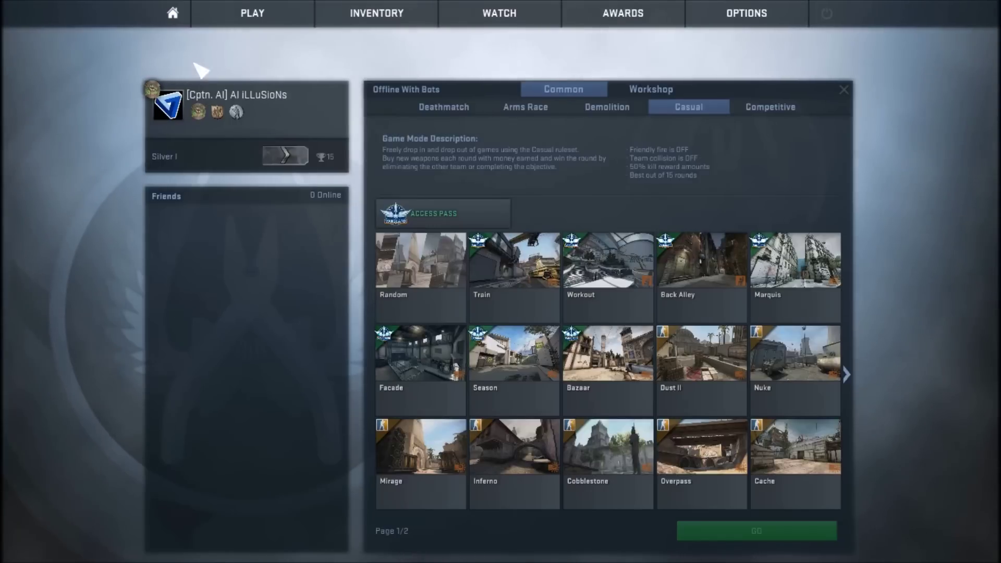
pyautogui.click(702, 365)
pyautogui.click(748, 536)
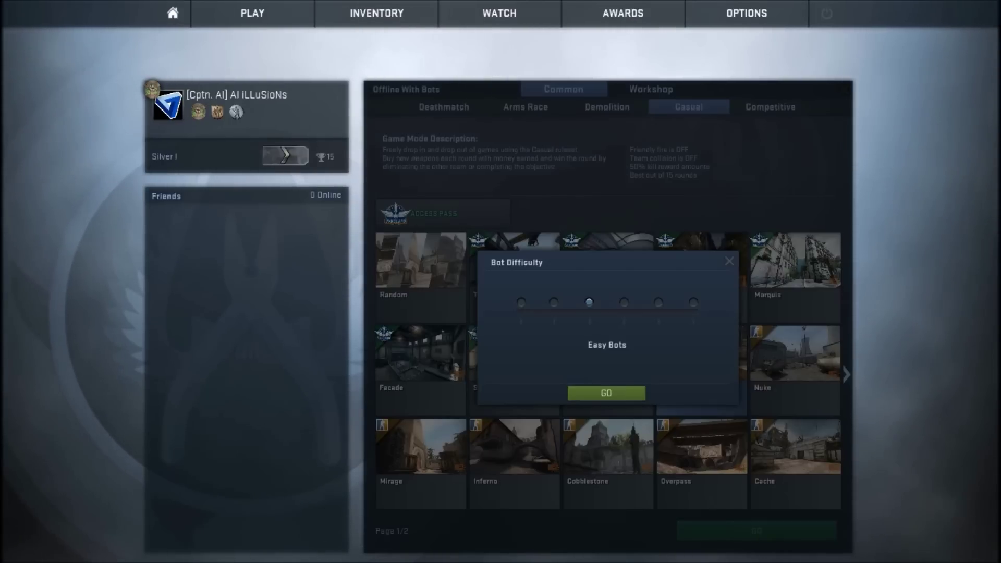
pyautogui.click(605, 393)
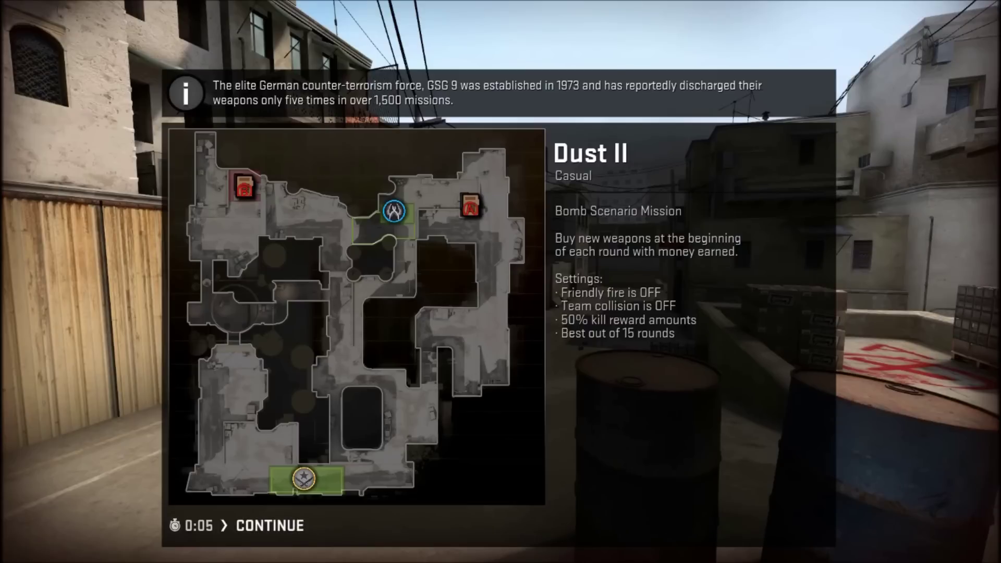
pyautogui.click(270, 526)
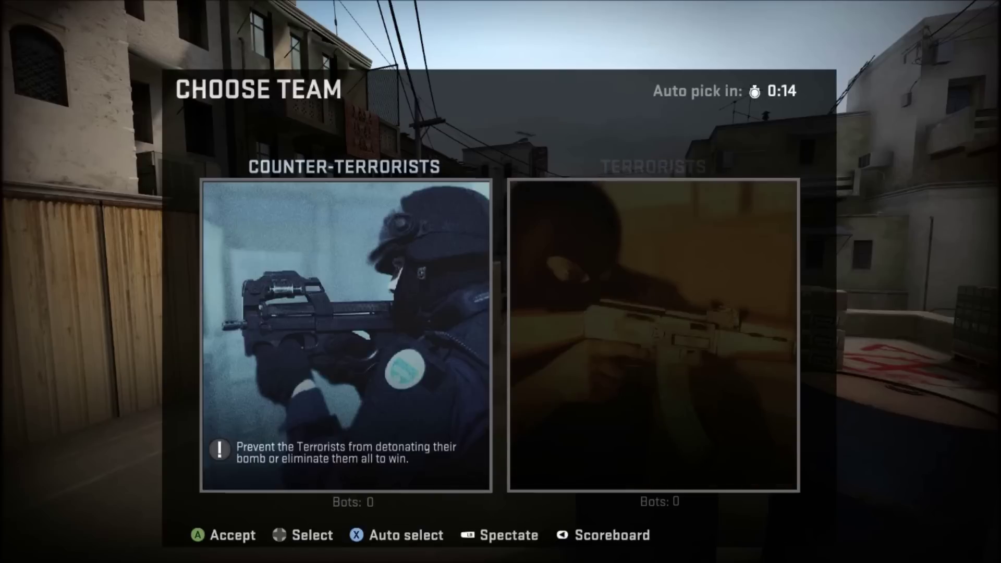
pyautogui.press('Return')
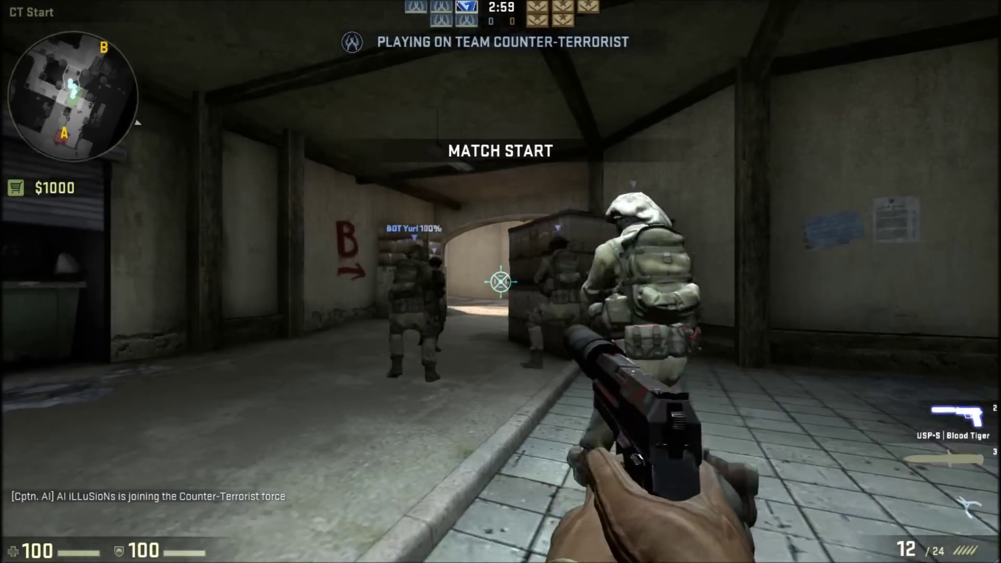
# Drop the USP-S pistol and try jumping, attacking with the knife and moving in the spawn area.
pyautogui.press('g')
pyautogui.press('space')
pyautogui.click(500, 282)
pyautogui.click(500, 281)
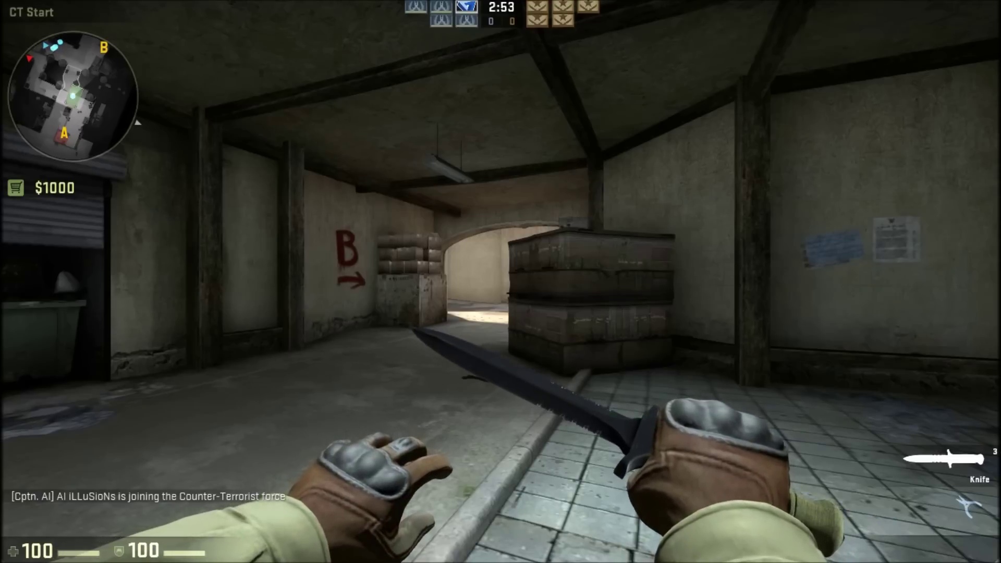
pyautogui.press('w')
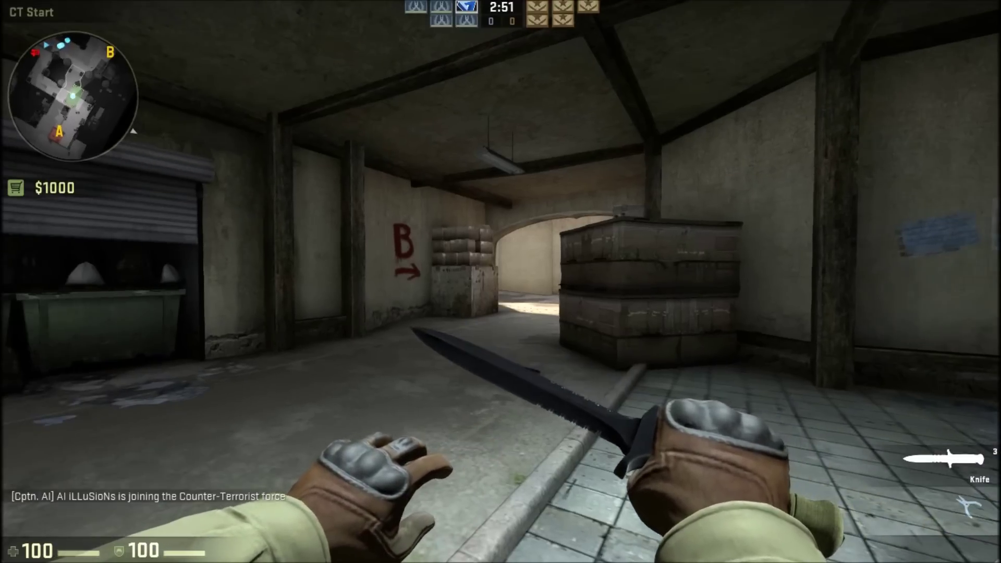
# Open the developer console and try to execute the config file contoller.360.cfg.
pyautogui.press('`')
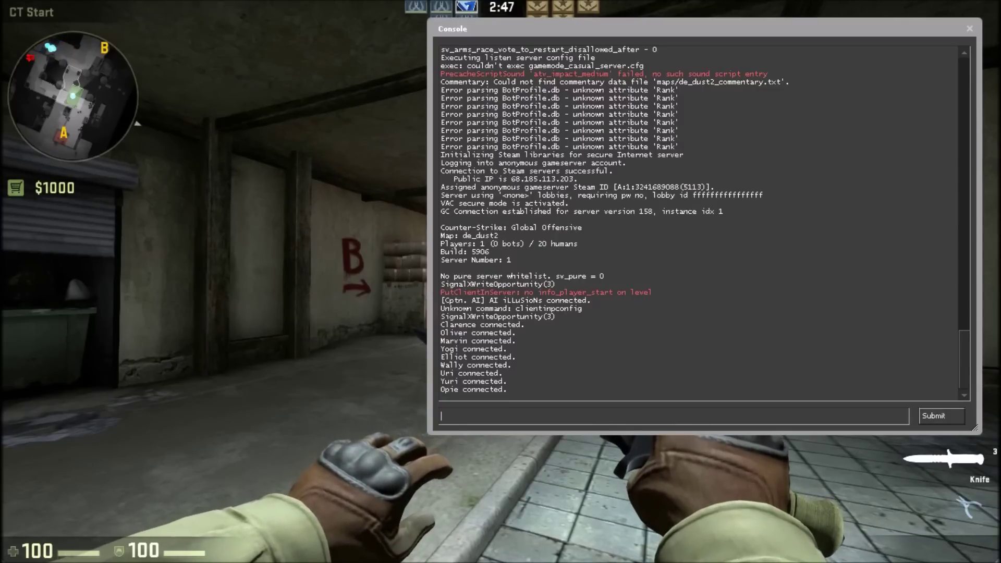
pyautogui.write('exec')
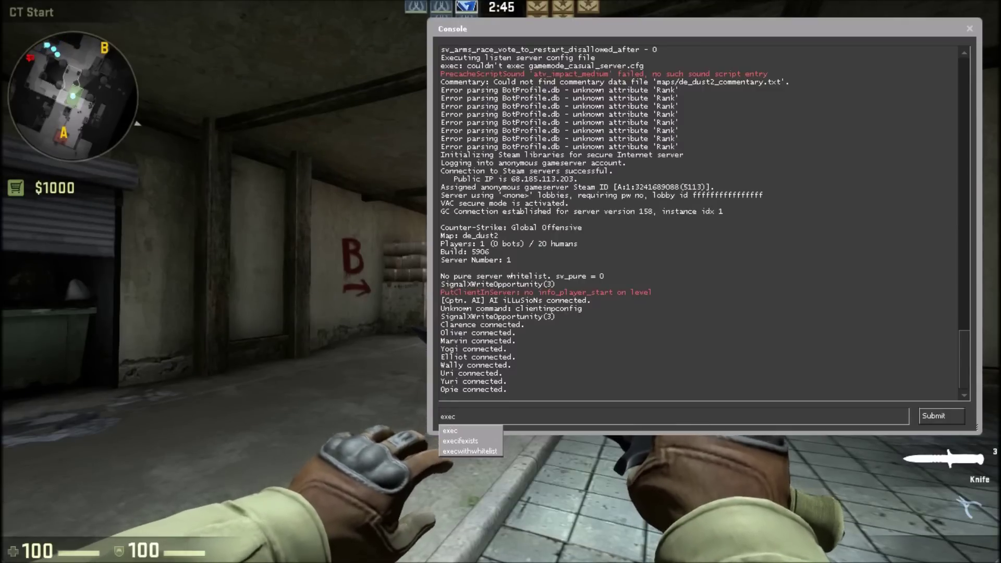
pyautogui.write(' conto')
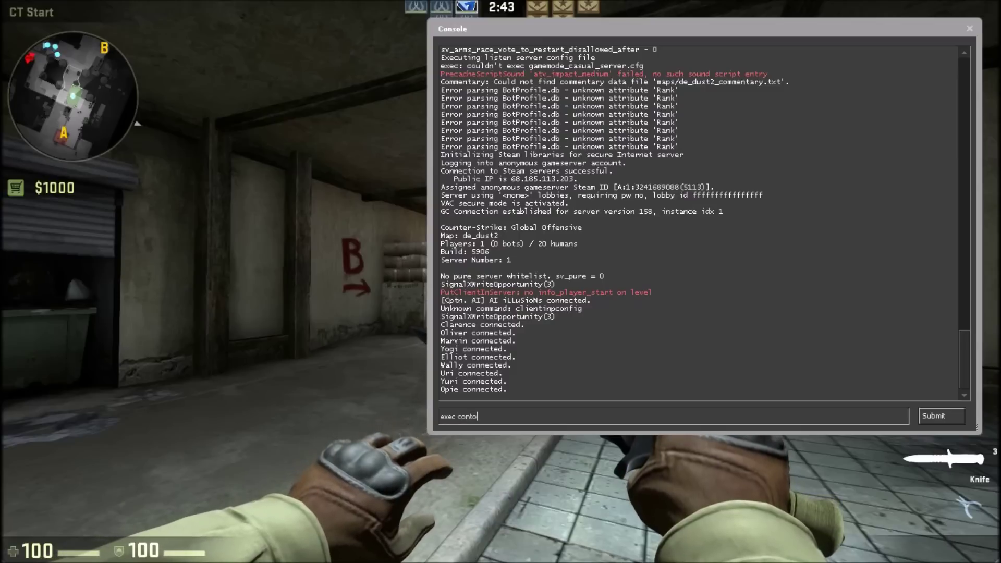
pyautogui.write('ller')
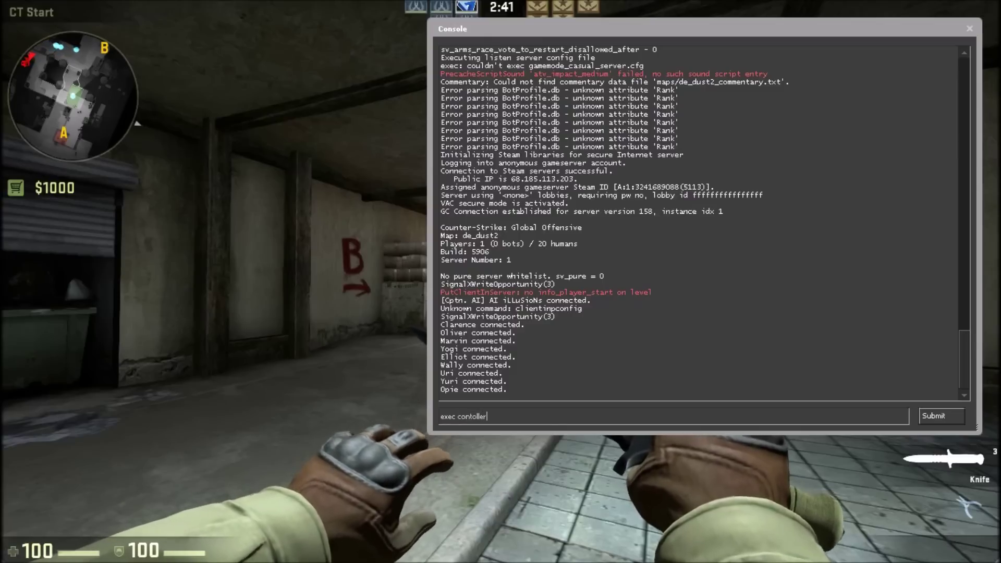
pyautogui.write('.3')
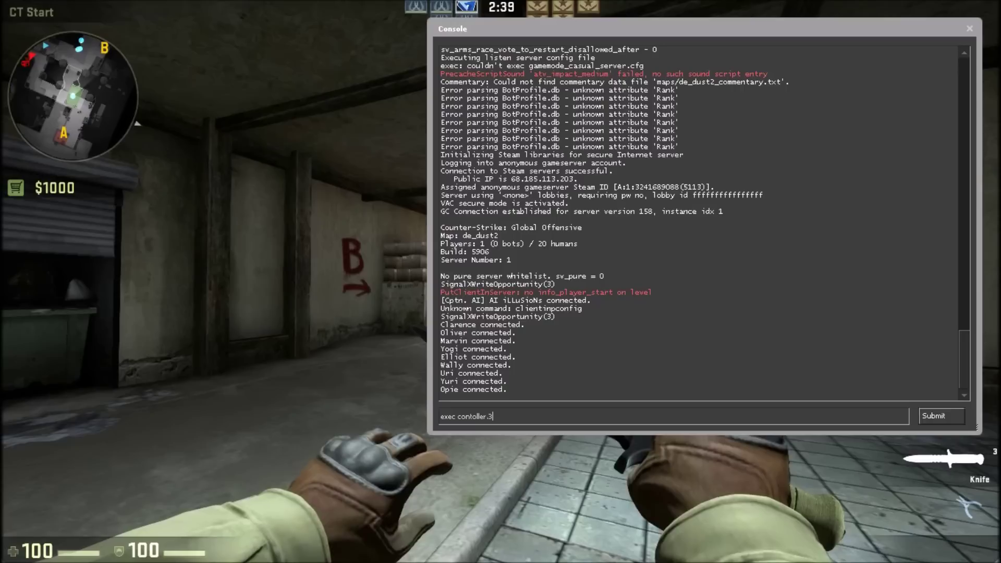
pyautogui.write('60.cfg')
pyautogui.press('Return')
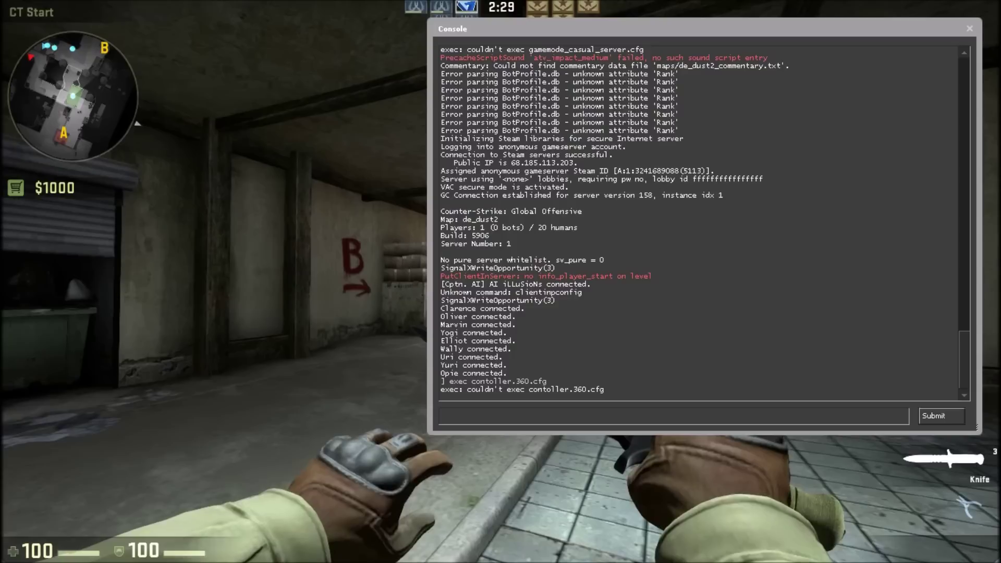
# Execute the config file controller.360.cfg in the console and return to the match.
pyautogui.write('ex')
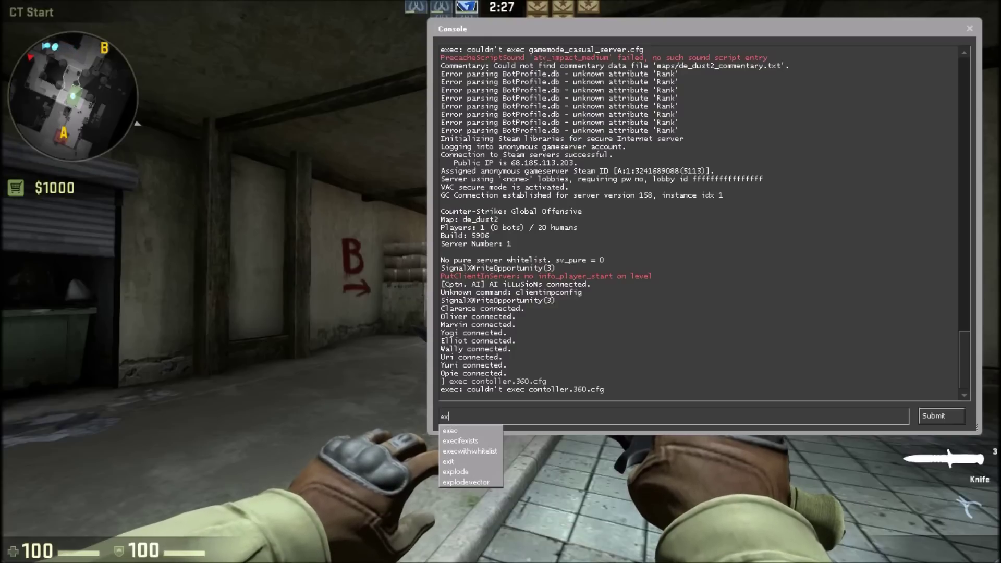
pyautogui.write('ec co')
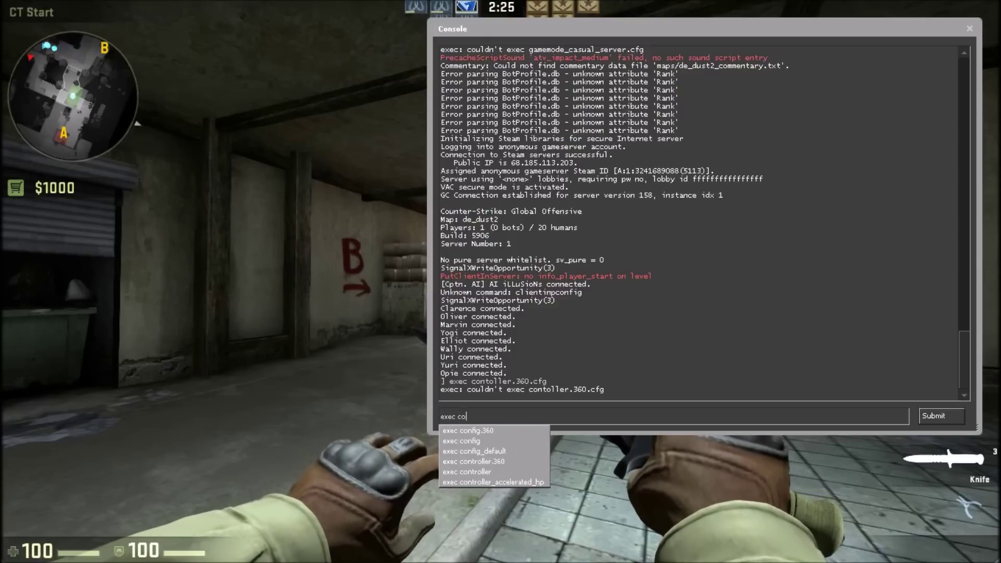
pyautogui.write('ntrolle')
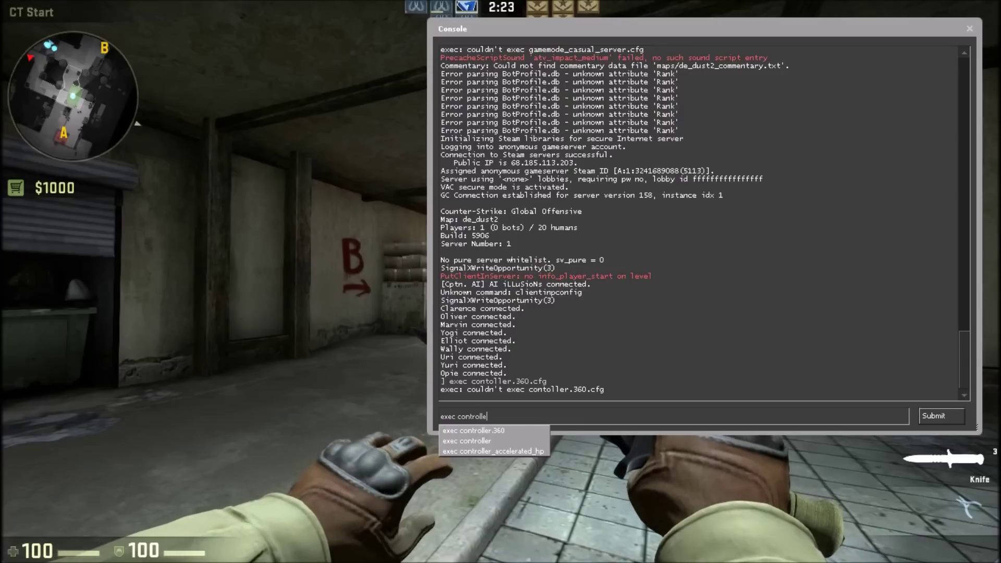
pyautogui.write('r.')
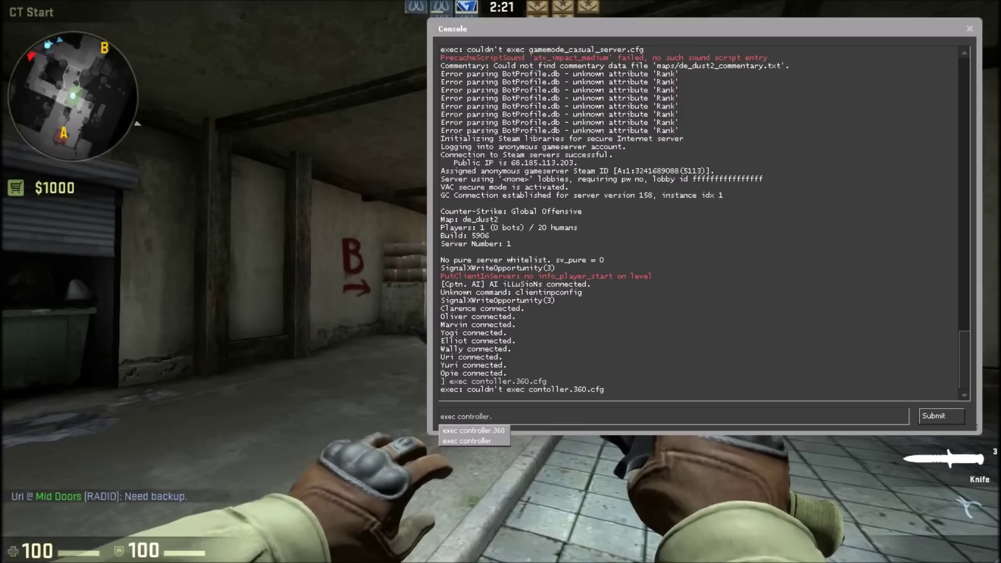
pyautogui.write('360')
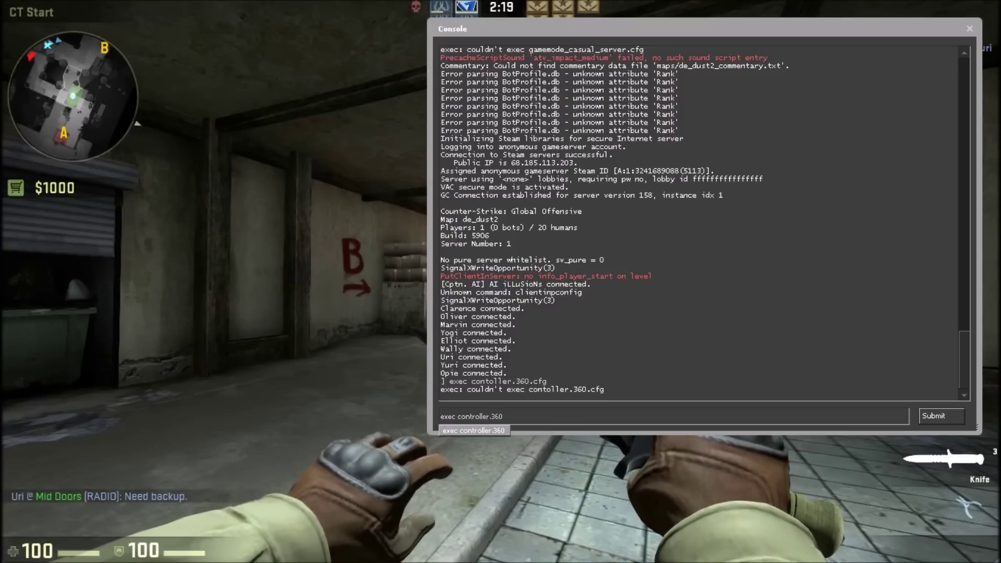
pyautogui.write('.cf')
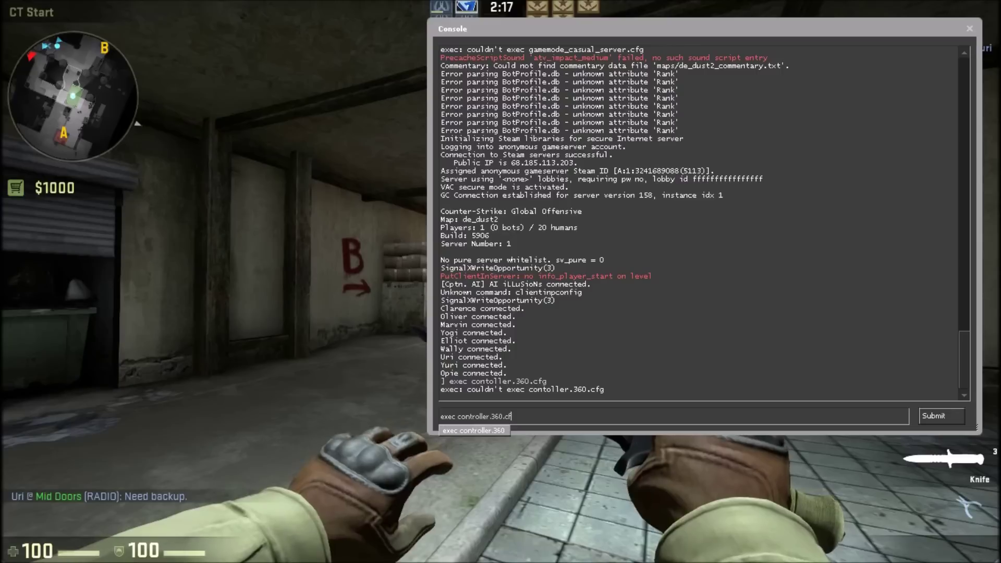
pyautogui.write('g')
pyautogui.press('Return')
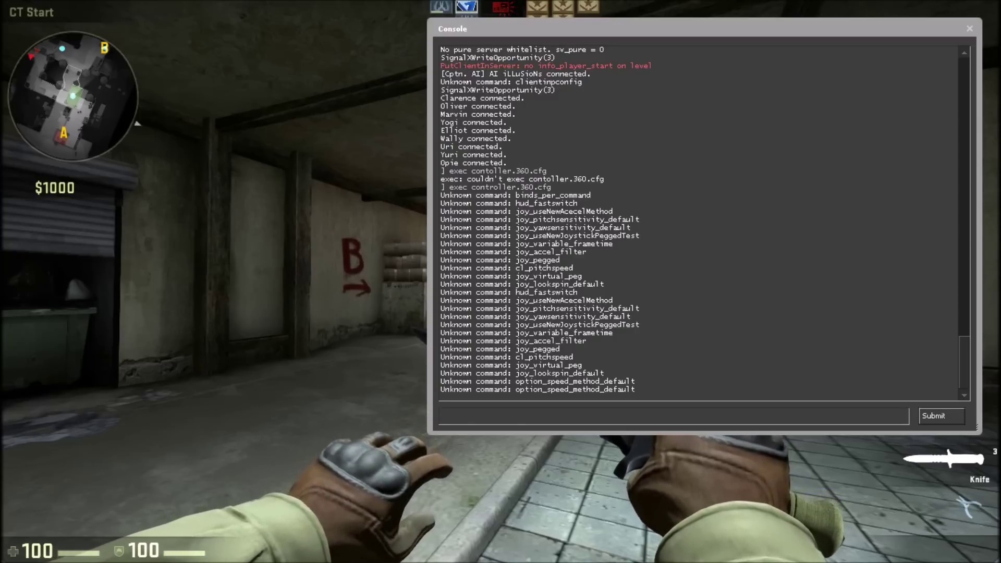
pyautogui.press('`')
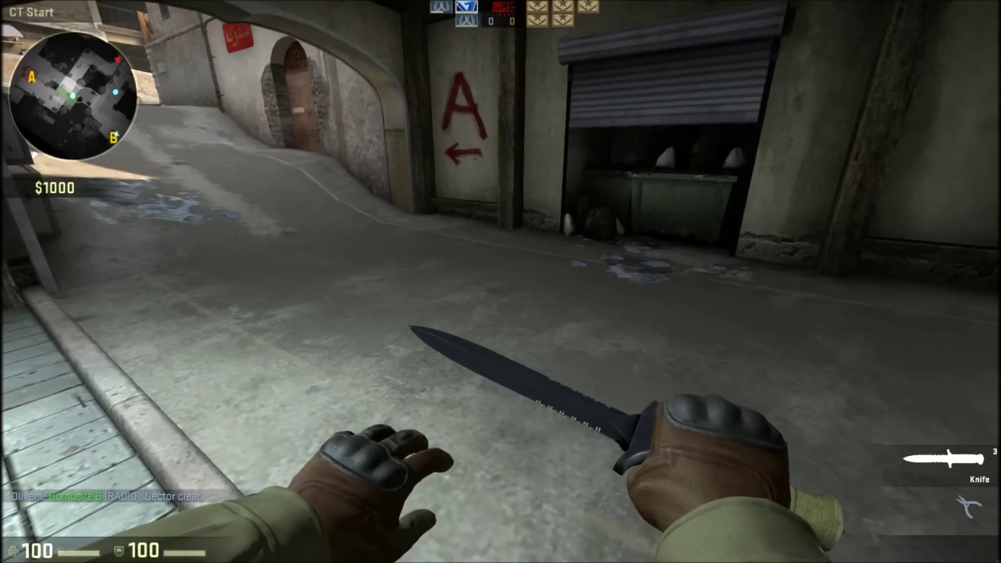
# Enable controller input with the console command joystick 1 and return to the match.
pyautogui.press('`')
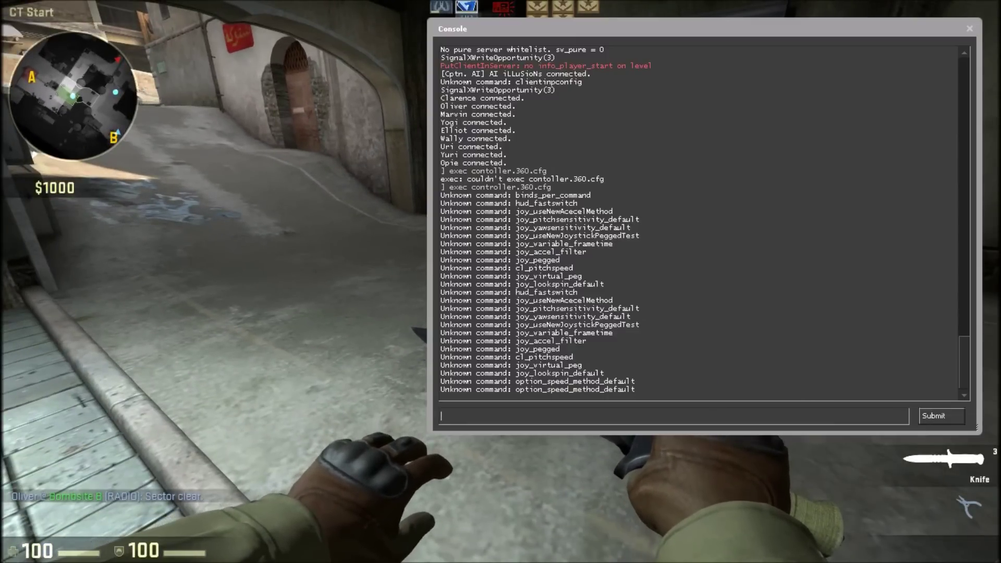
pyautogui.write('joy')
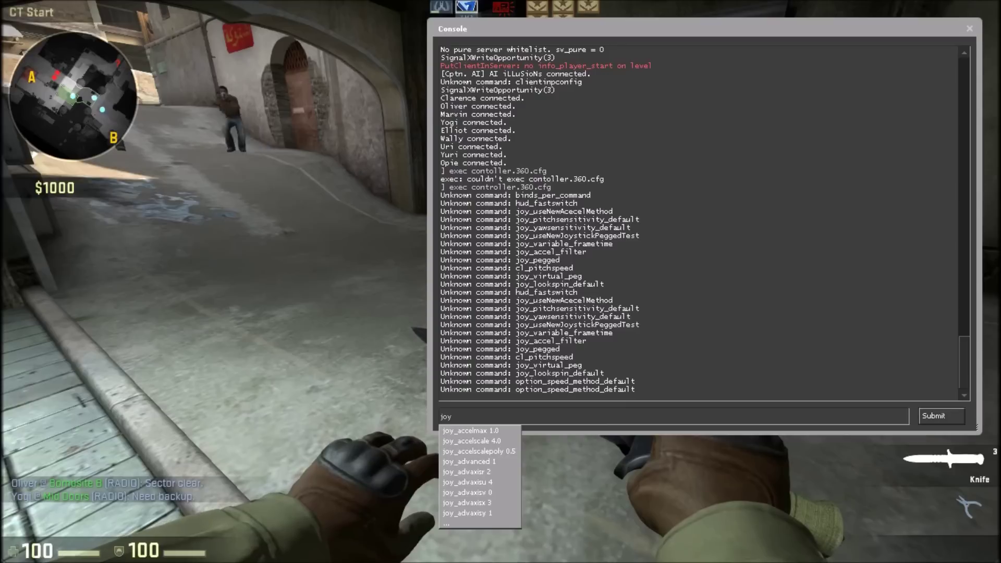
pyautogui.write('stick ')
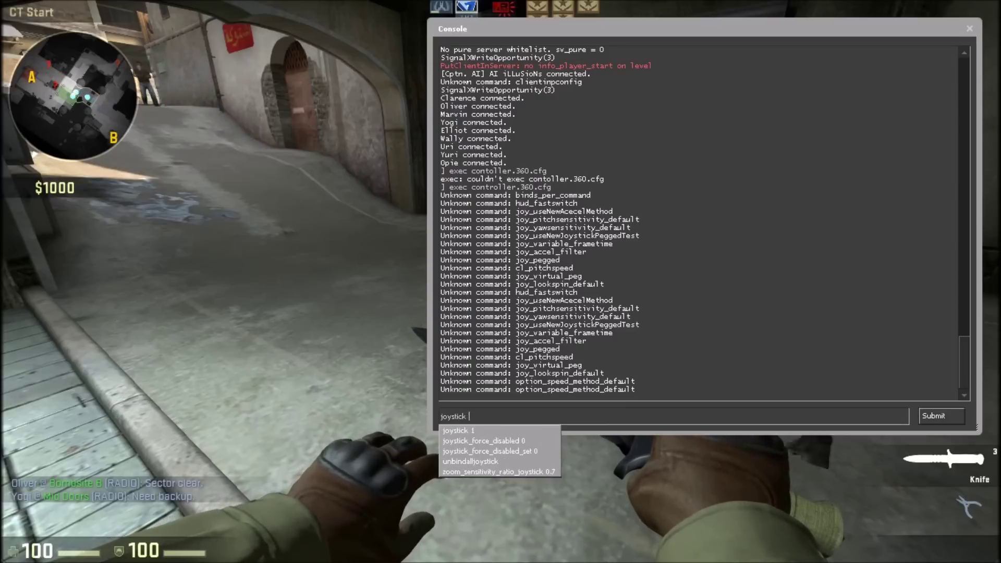
pyautogui.write('1')
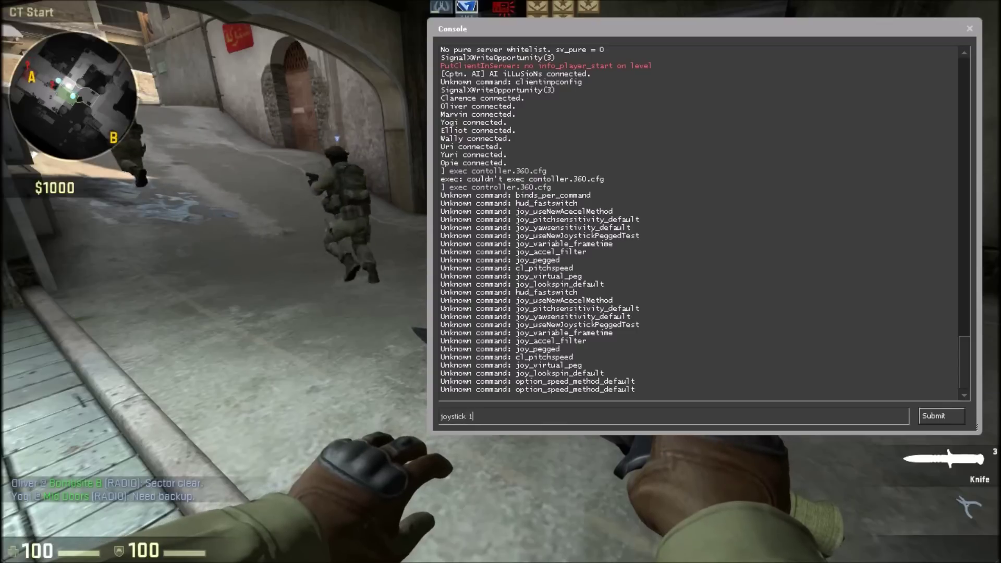
pyautogui.press('Return')
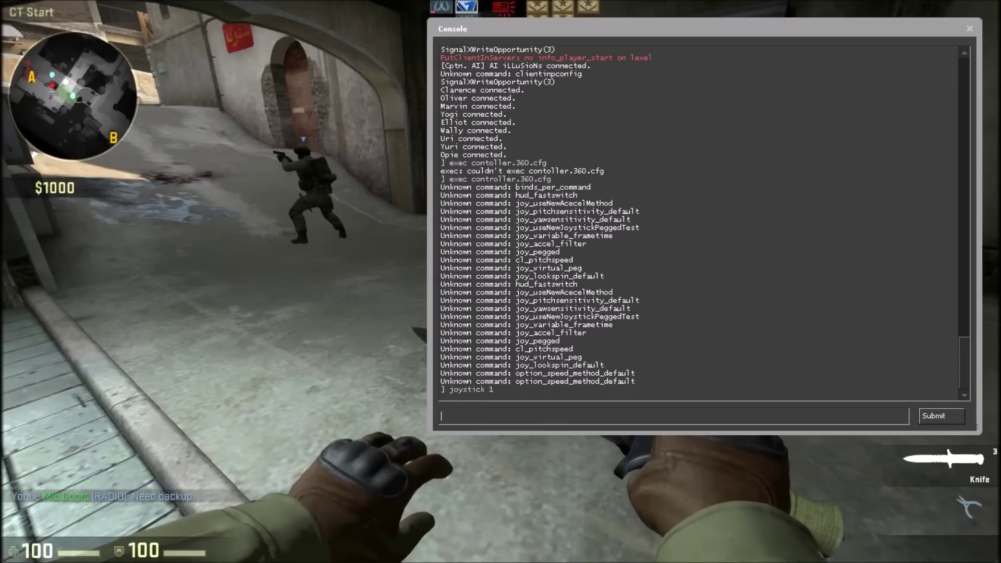
pyautogui.press('`')
# Retrieve the USP-S pistol and shoot at the Terrorists in the archway past the red B marking.
pyautogui.press('s')
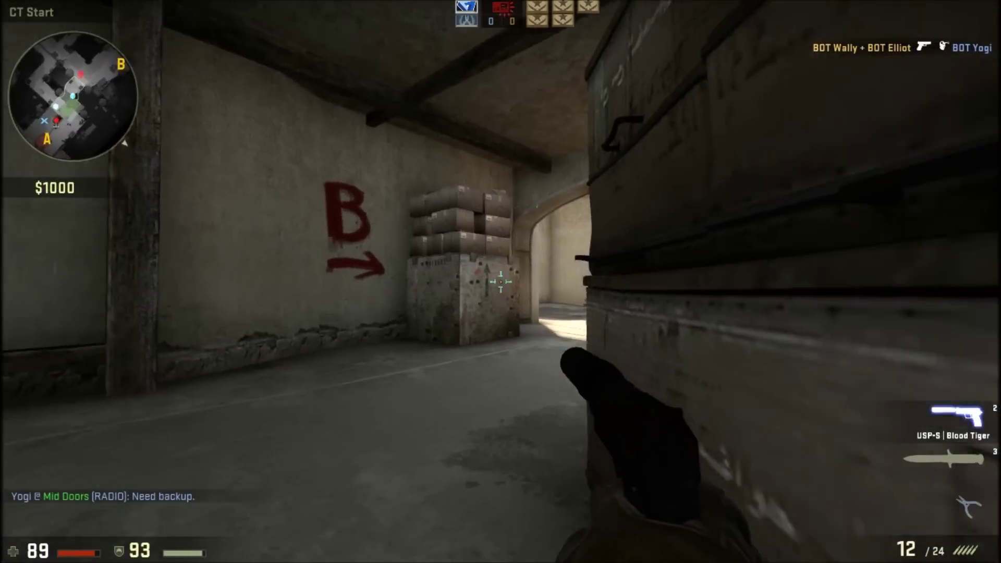
pyautogui.click(500, 282)
pyautogui.click(501, 282)
pyautogui.click(500, 281)
pyautogui.click(500, 282)
pyautogui.press('s')
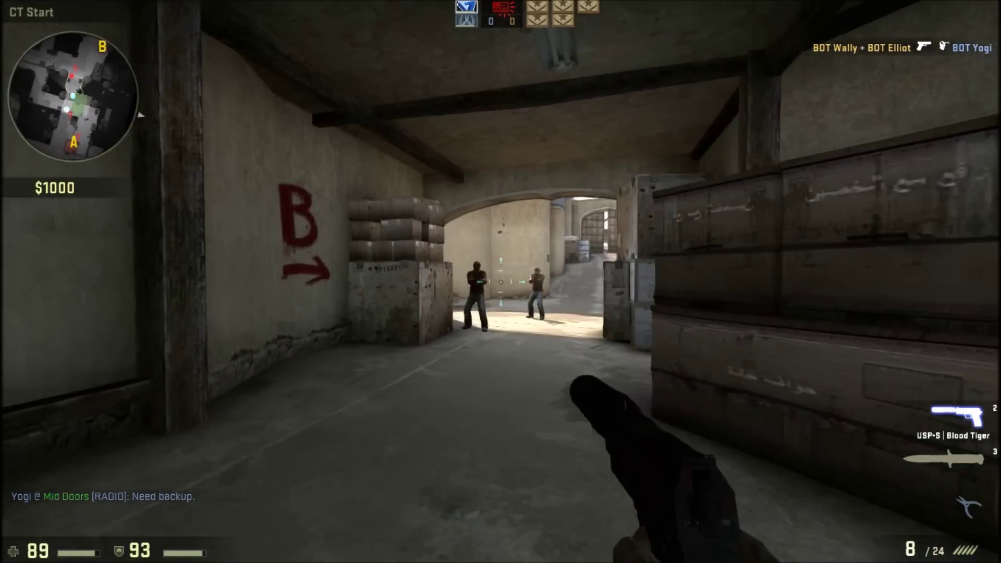
pyautogui.click(501, 282)
pyautogui.click(501, 282)
pyautogui.click(501, 281)
pyautogui.click(501, 282)
pyautogui.click(500, 282)
pyautogui.click(500, 282)
pyautogui.press('s')
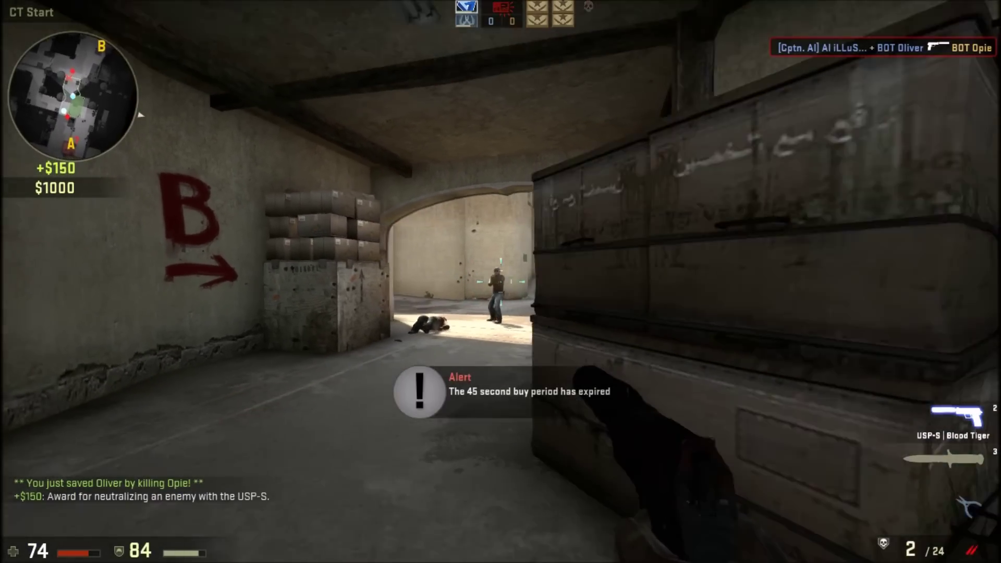
# Take cover behind the large crates, use up the remaining rounds and reload the USP-S.
pyautogui.press('d')
pyautogui.press('w')
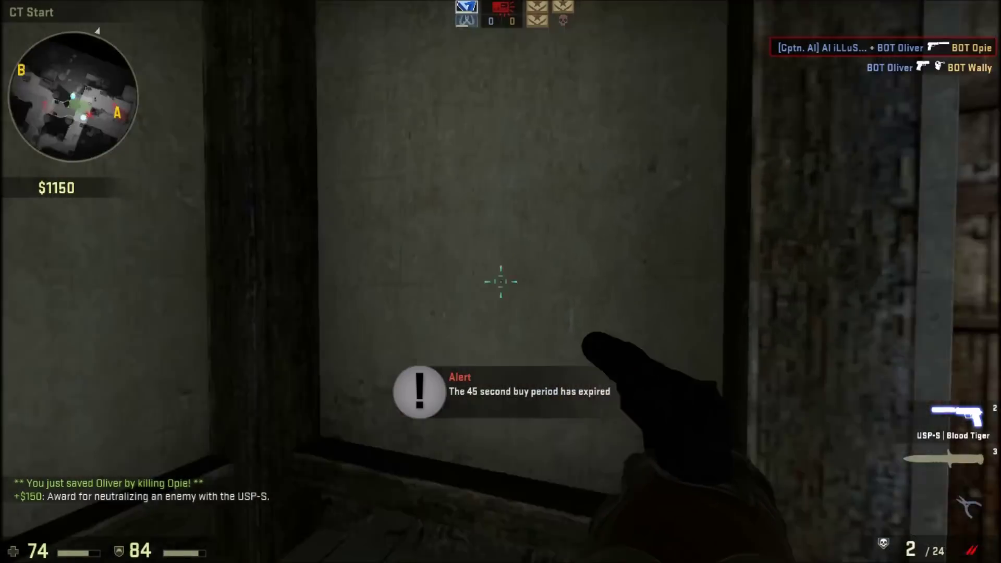
pyautogui.press('w')
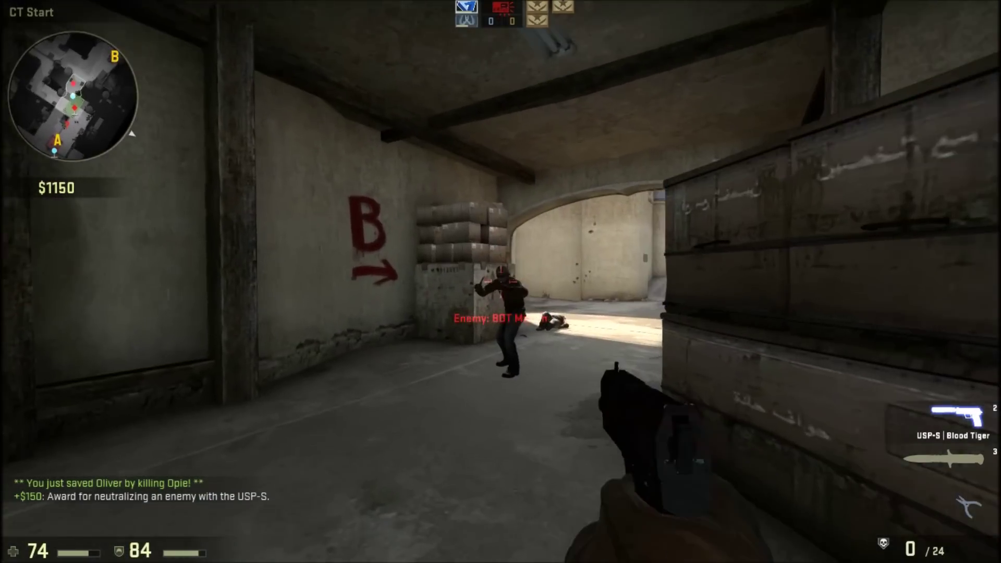
pyautogui.press('d')
pyautogui.press('a')
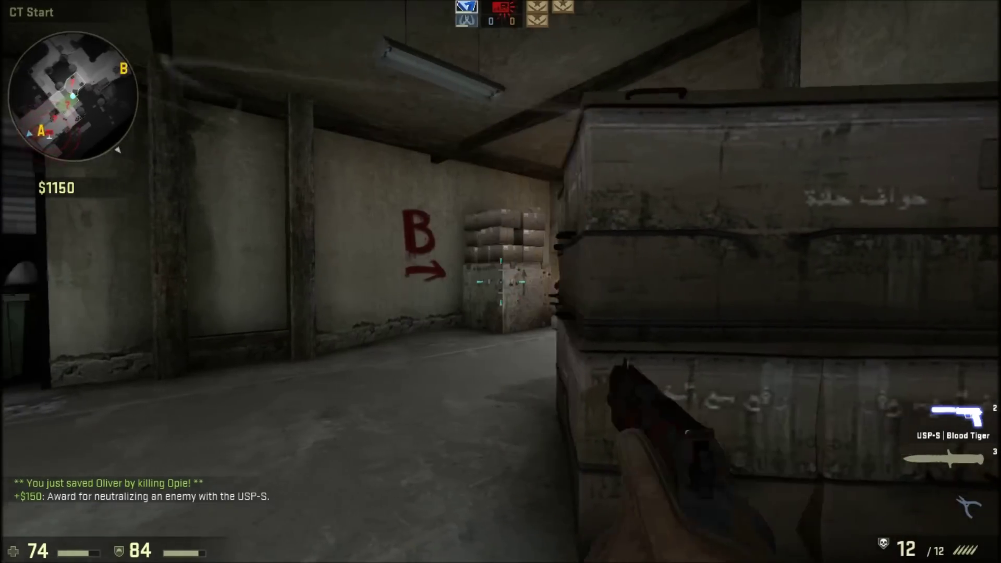
# Advance past the crates to the archway and shoot the Terrorist outside with the USP-S.
pyautogui.press('w')
pyautogui.click(500, 282)
pyautogui.click(501, 282)
pyautogui.click(500, 281)
pyautogui.click(500, 282)
pyautogui.click(501, 281)
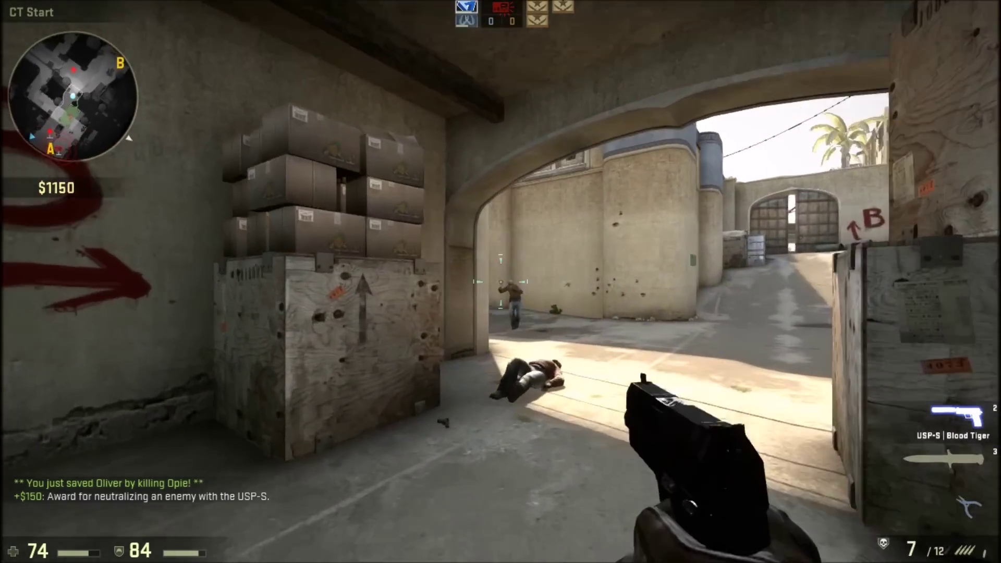
pyautogui.click(500, 282)
pyautogui.click(500, 281)
# Pause the match and open the Help & Options settings.
pyautogui.press('Escape')
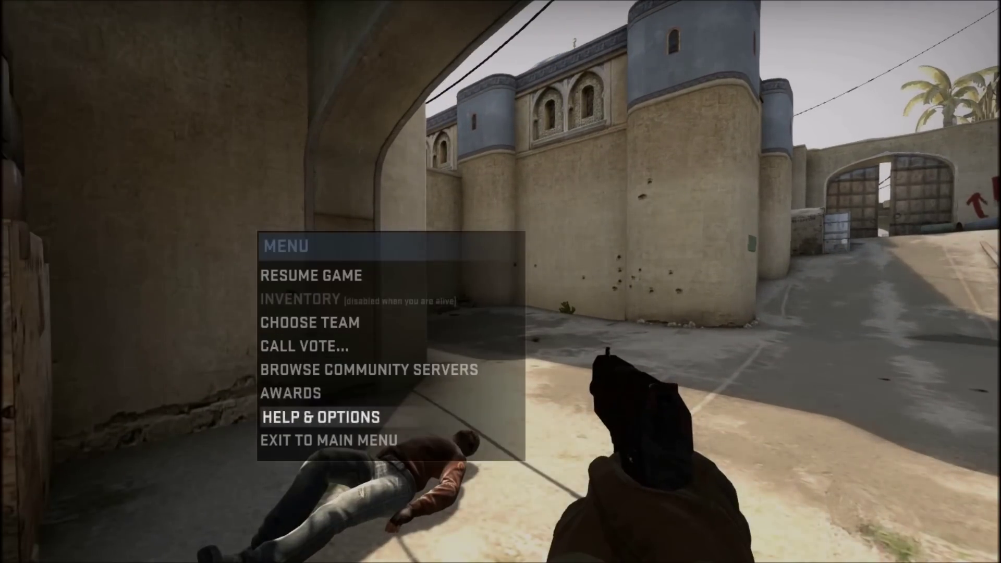
pyautogui.press('Up')
pyautogui.press('Up')
pyautogui.press('Up')
pyautogui.press('Down')
pyautogui.press('Down')
pyautogui.press('Down')
pyautogui.press('Return')
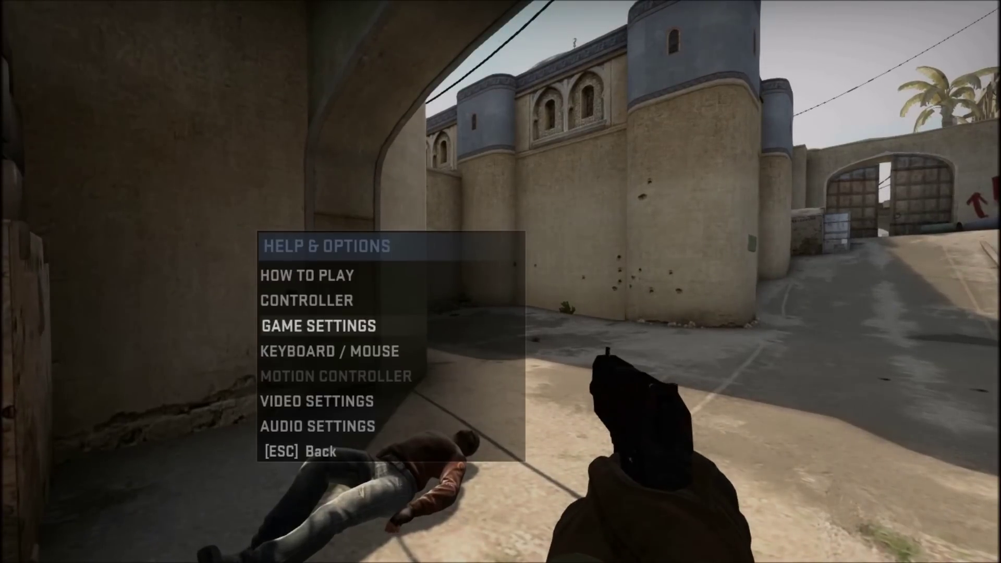
# Open the controller settings and go to the Alternate Fire binding.
pyautogui.press('Return')
pyautogui.press('Down')
pyautogui.press('Down')
pyautogui.press('Down')
pyautogui.press('Down')
pyautogui.press('Down')
pyautogui.press('Down')
pyautogui.press('Down')
pyautogui.press('Down')
pyautogui.press('Down')
pyautogui.press('Down')
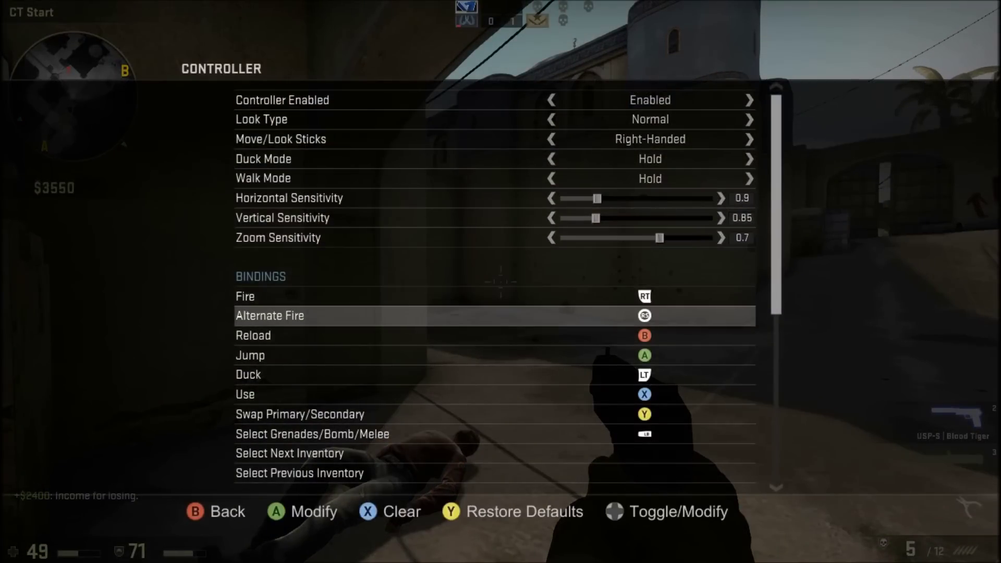
# Bind Alternate Fire to LT and Reload to X on the controller.
pyautogui.press('Down')
pyautogui.press('Down')
pyautogui.press('Down')
pyautogui.press('Up')
pyautogui.press('Up')
pyautogui.press('Return')
pyautogui.press('Down')
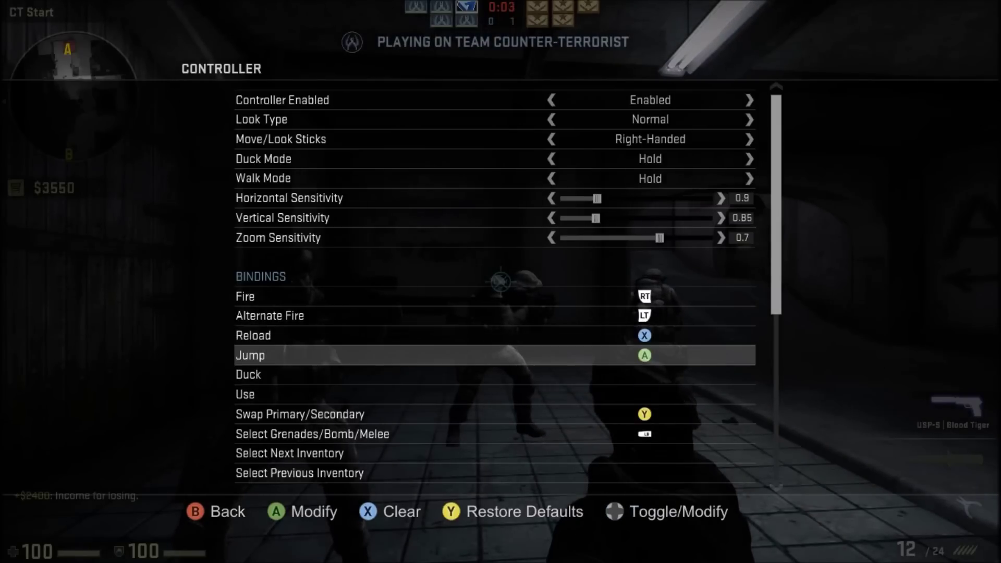
# Bind Duck to the B button and leave the controller settings to return to the match.
pyautogui.press('Down')
pyautogui.press('Return')
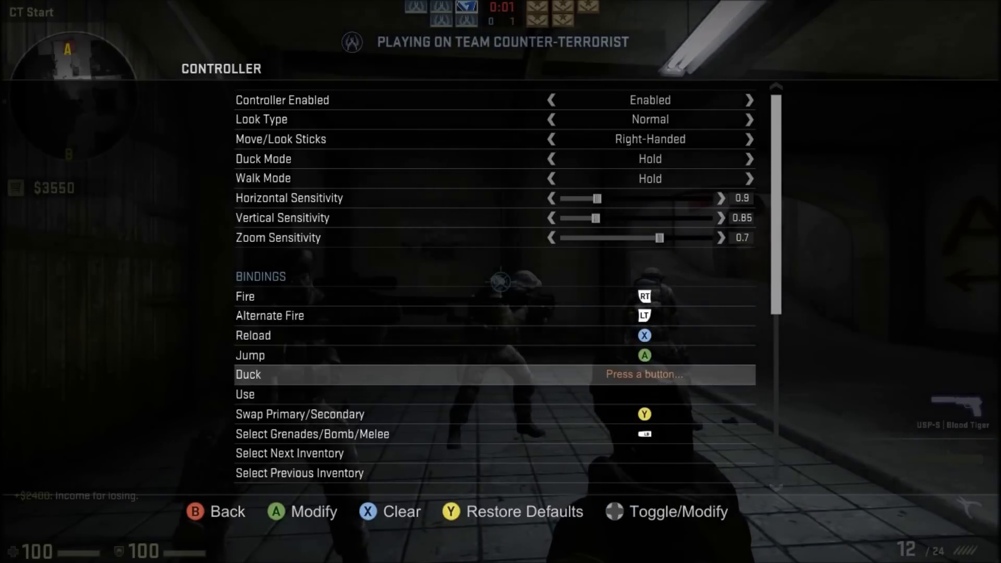
pyautogui.press('b')
pyautogui.press('Down')
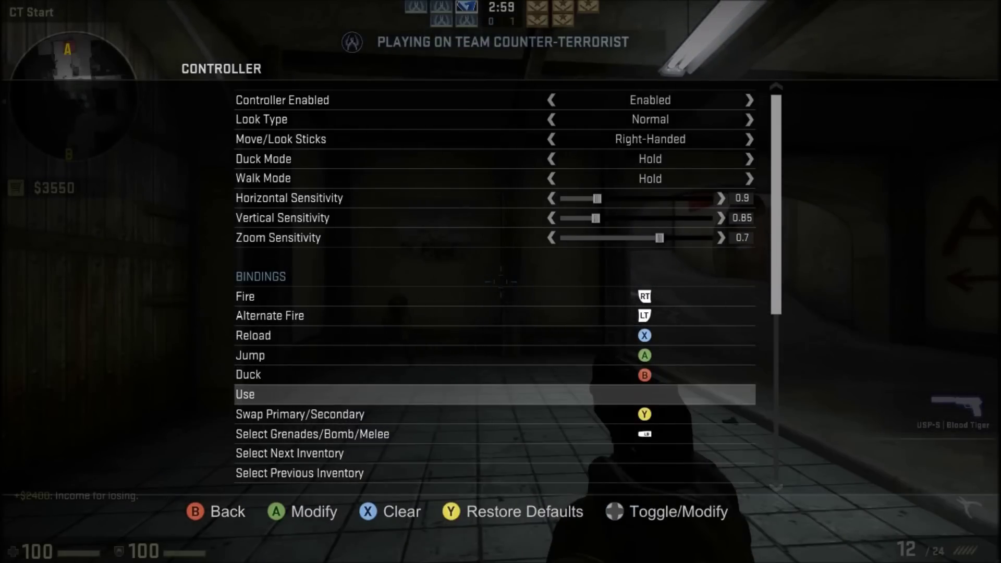
pyautogui.press('Escape')
pyautogui.press('Escape')
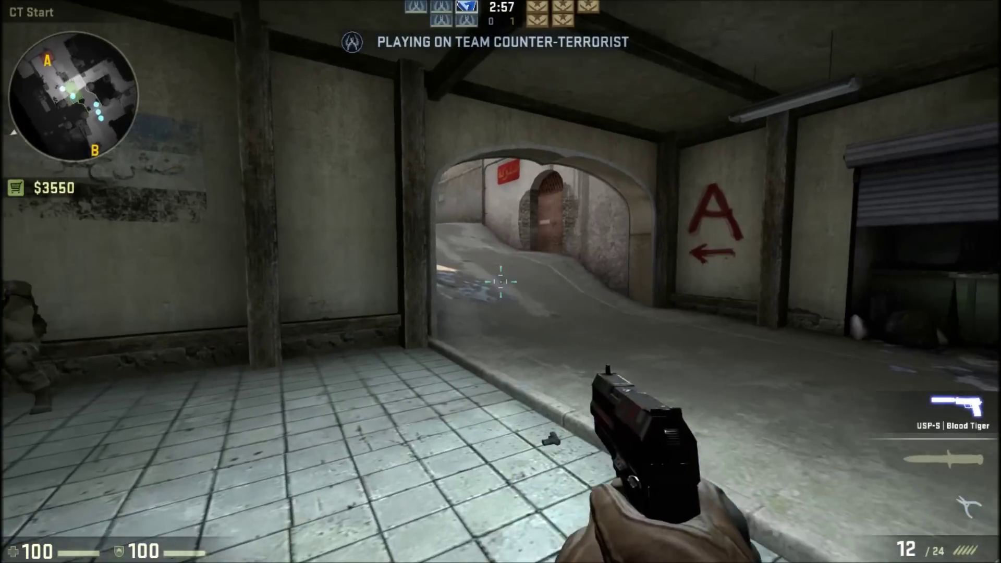
# Resume the match from the pause menu and try switching to the knife and back to the USP-S pistol.
pyautogui.press('Escape')
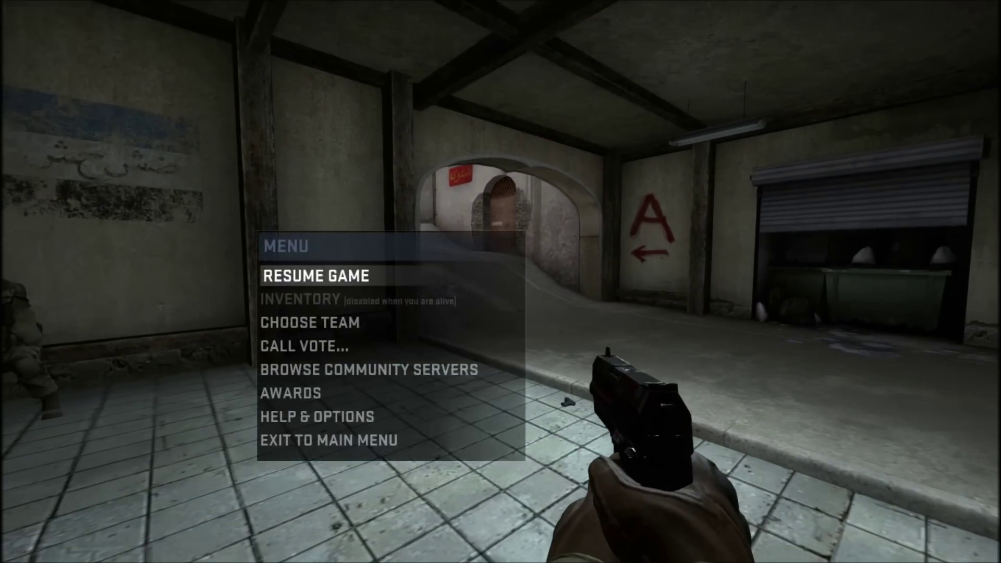
pyautogui.press('Escape')
pyautogui.press('Tab')
pyautogui.press('3')
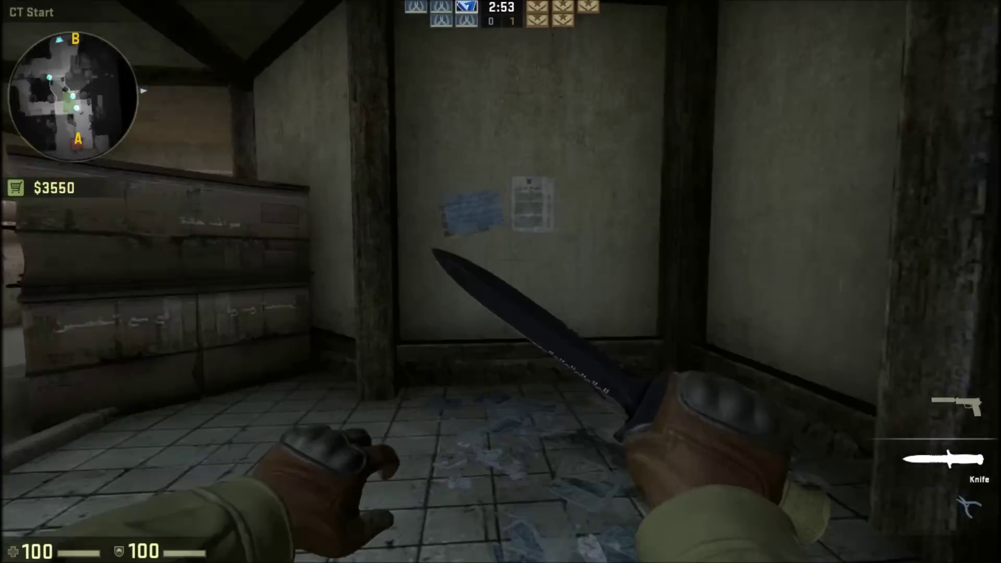
pyautogui.press('2')
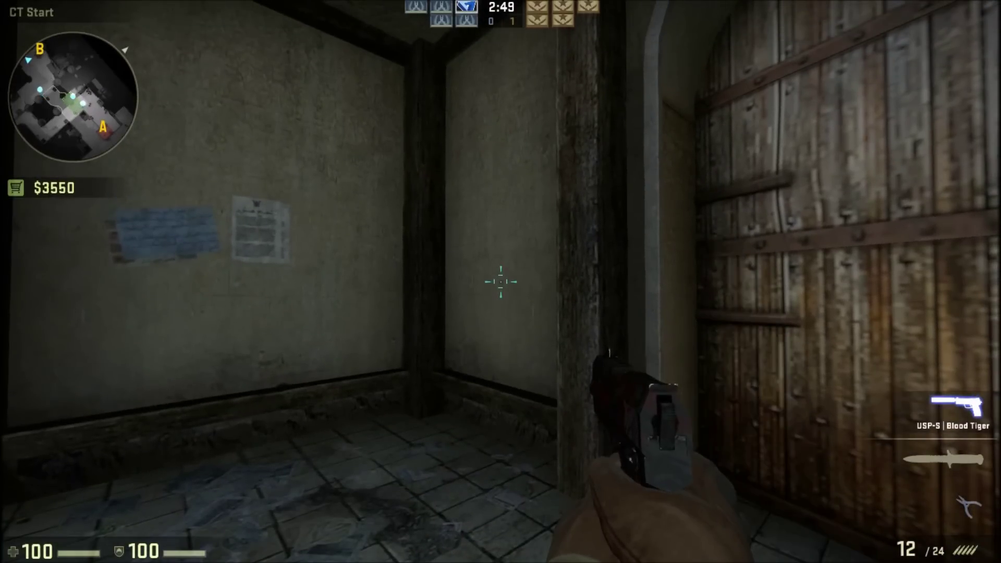
# Buy the M4A1-S rifle and advance with it through the archway along the road to the Under A area.
pyautogui.press('b')
pyautogui.moveTo(366, 354)
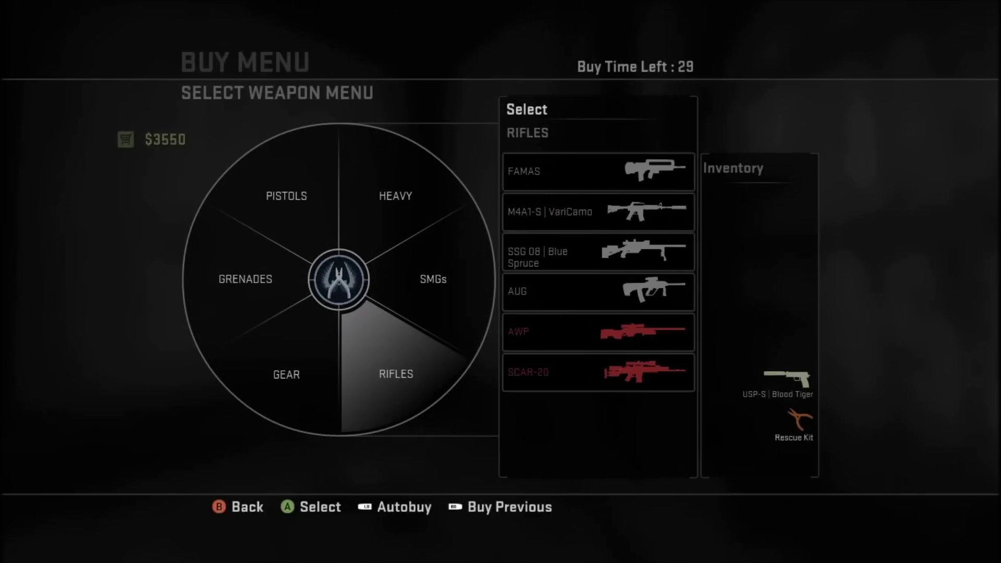
pyautogui.press('4')
pyautogui.press('2')
pyautogui.press('b')
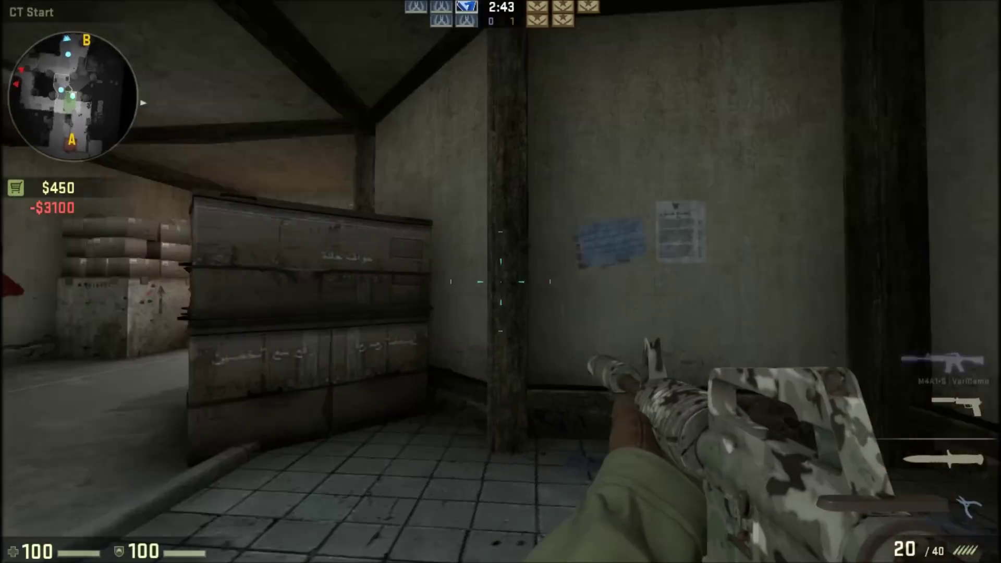
pyautogui.press('w')
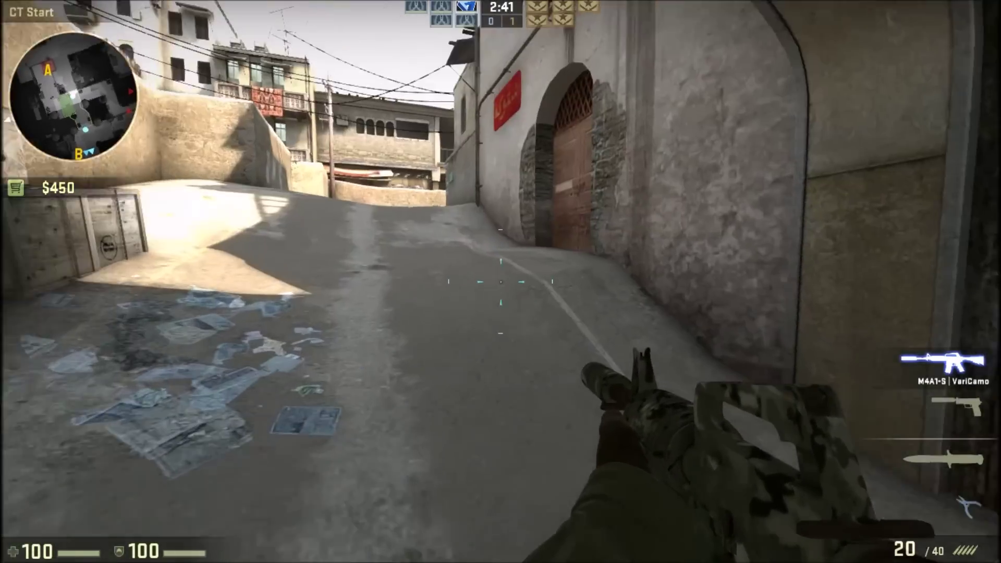
pyautogui.press('w')
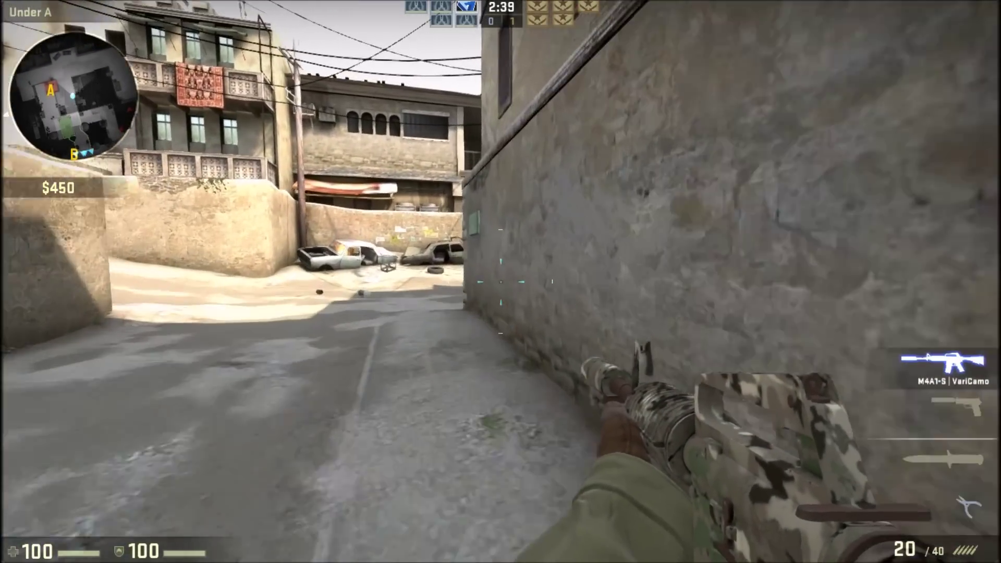